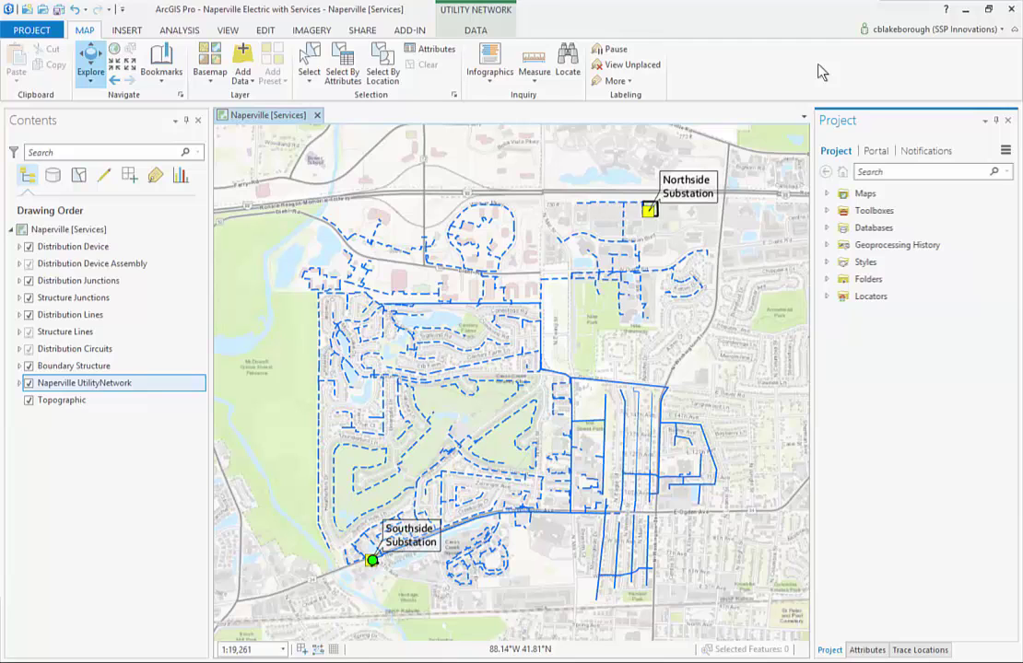
# - Select the Circuit Breaker feature whose Subnetwork name equals RMT001 using Select By Attributes
pyautogui.click(343, 81)
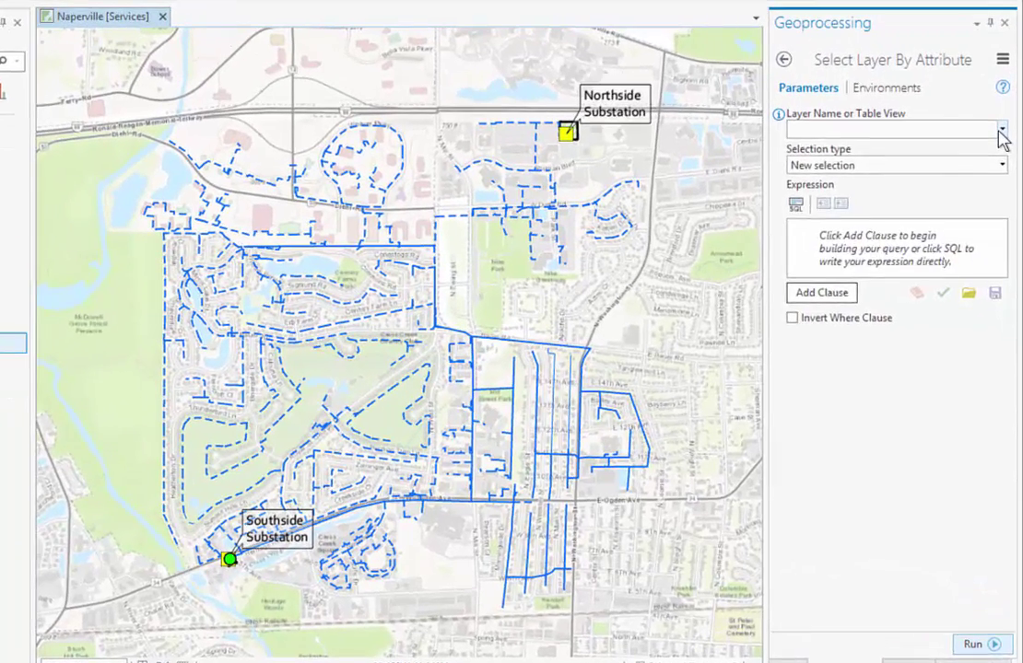
pyautogui.click(1002, 132)
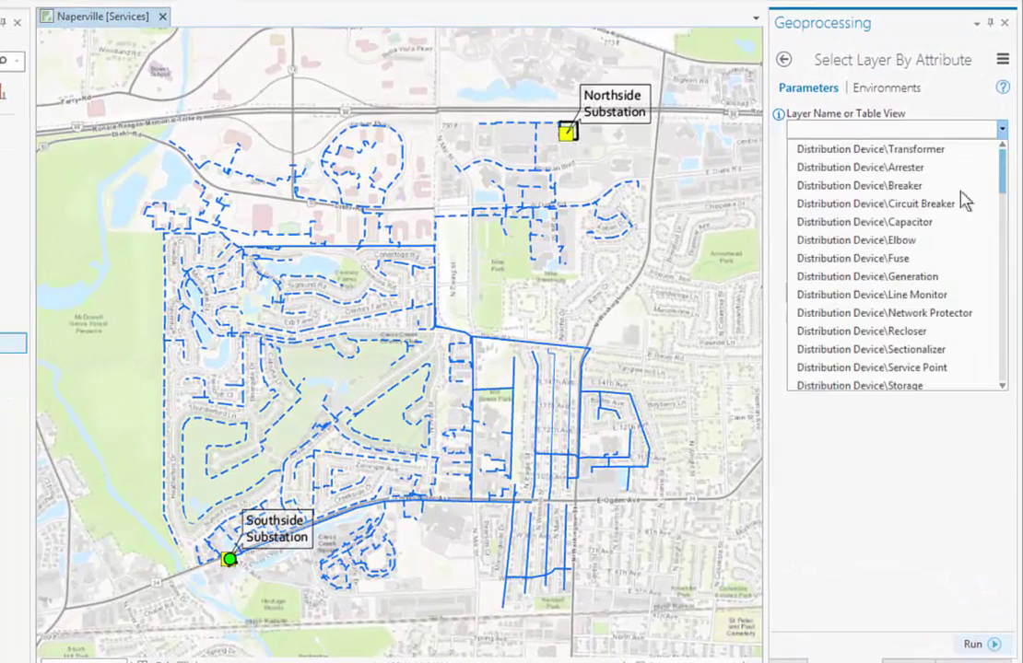
pyautogui.press('Escape')
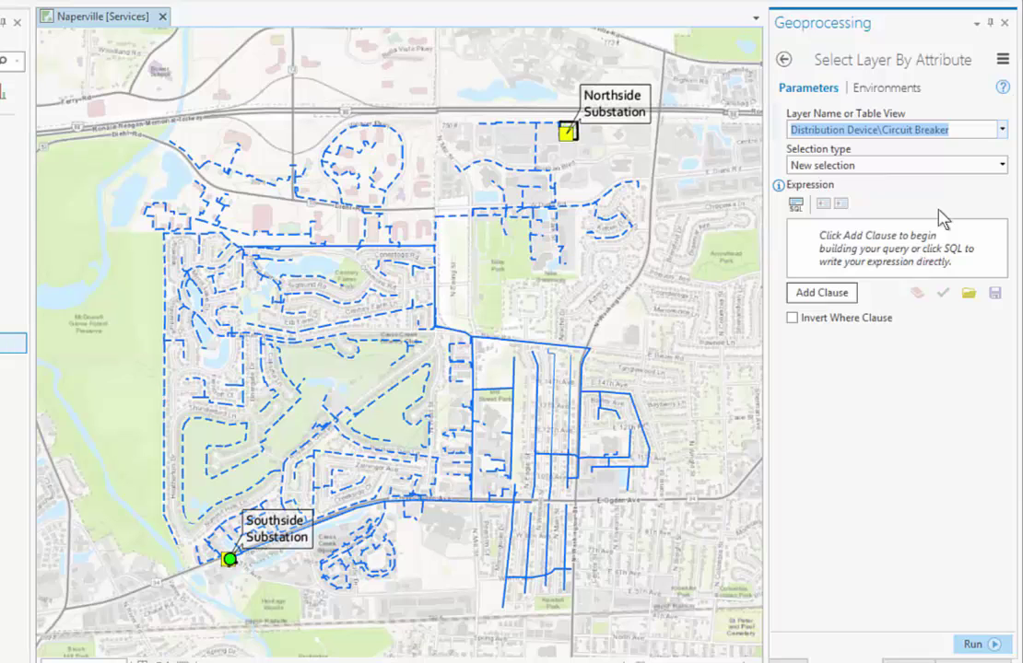
pyautogui.click(858, 300)
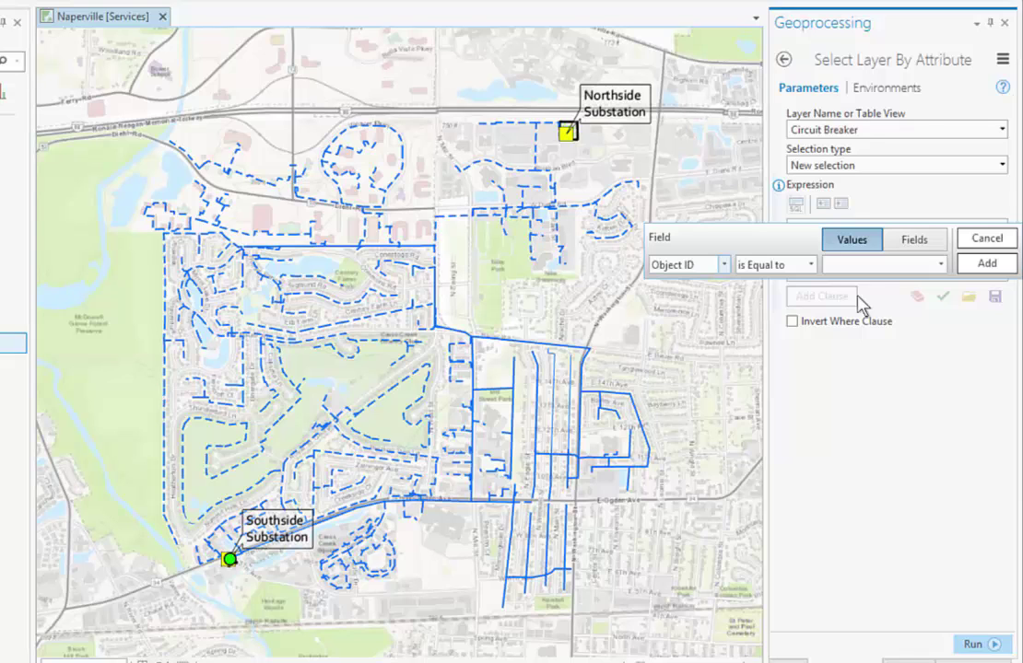
pyautogui.click(724, 265)
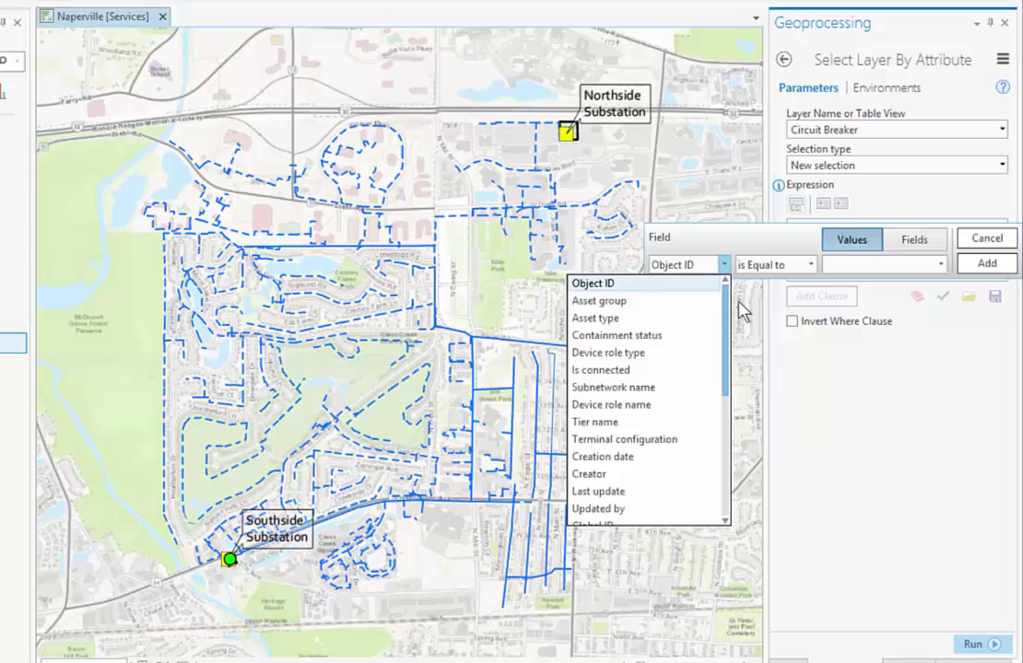
pyautogui.click(662, 388)
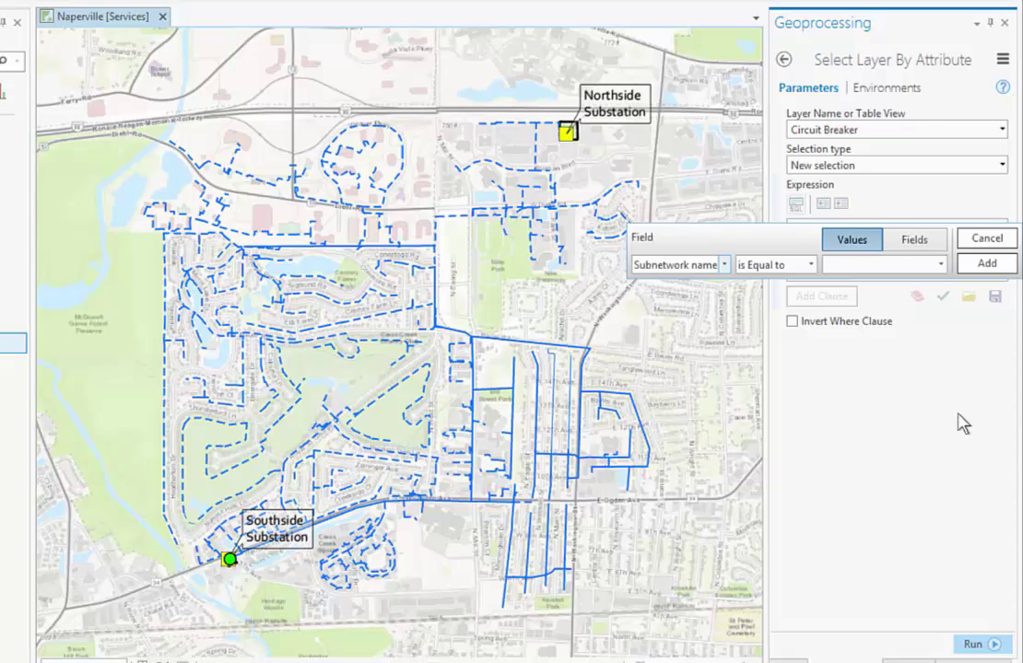
pyautogui.click(869, 265)
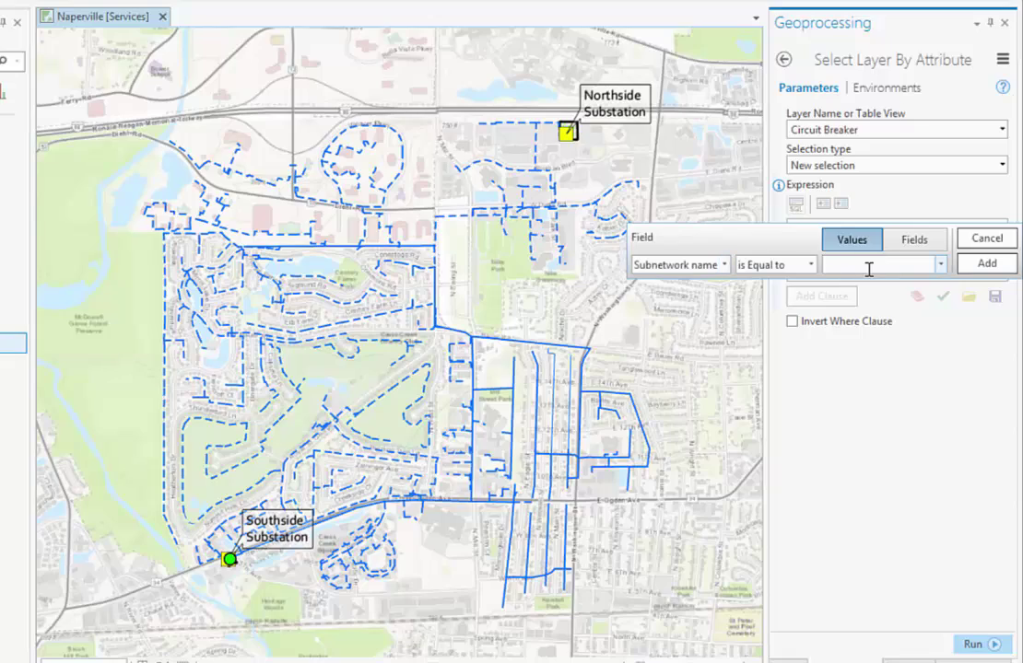
pyautogui.write('RMT001')
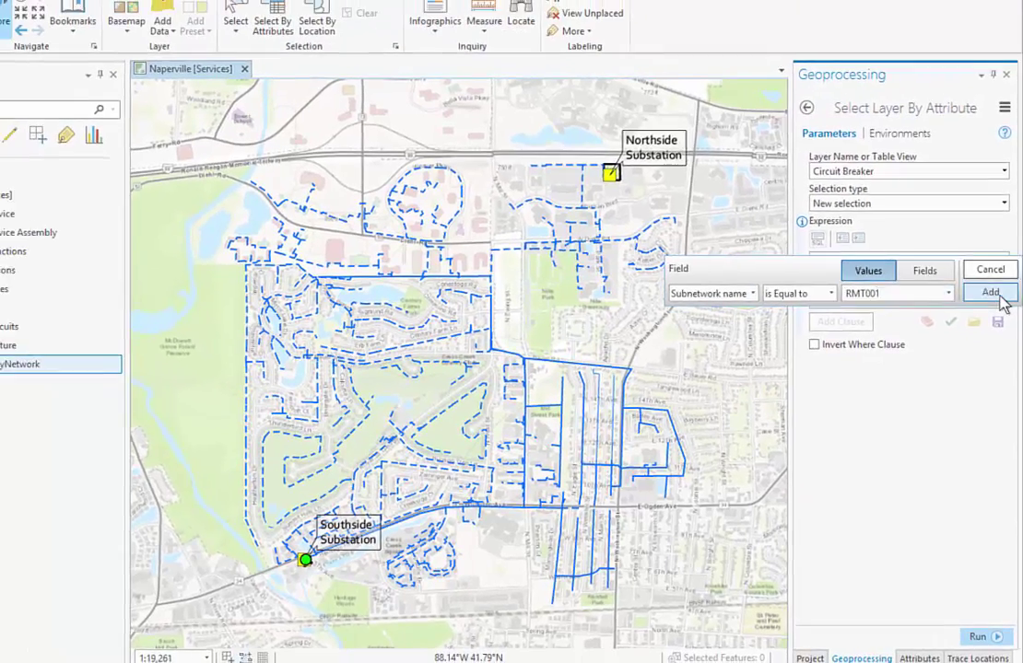
pyautogui.click(999, 297)
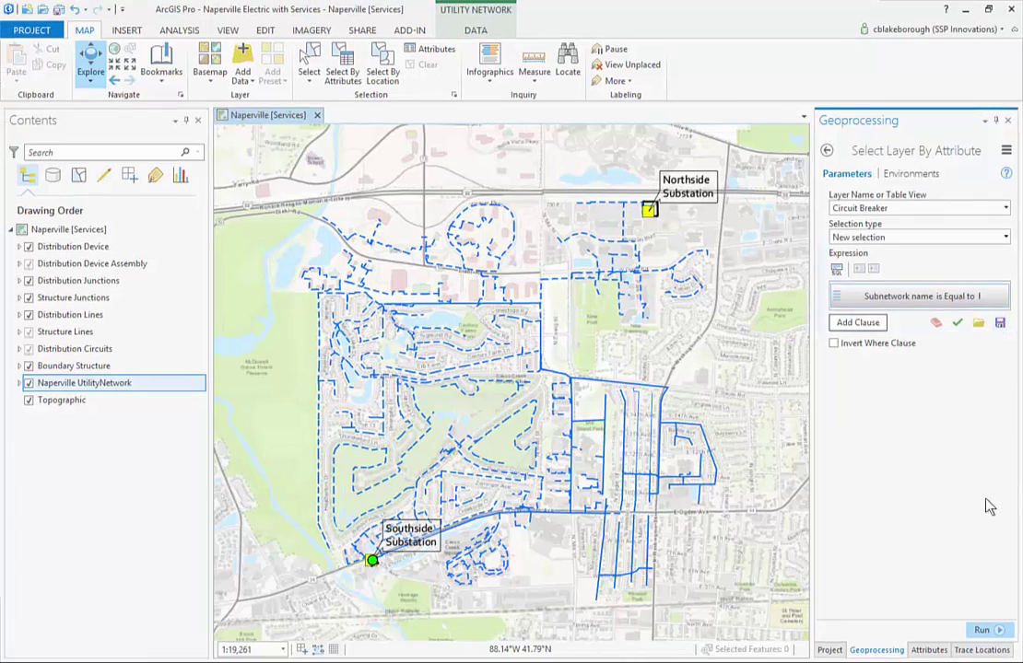
pyautogui.click(998, 632)
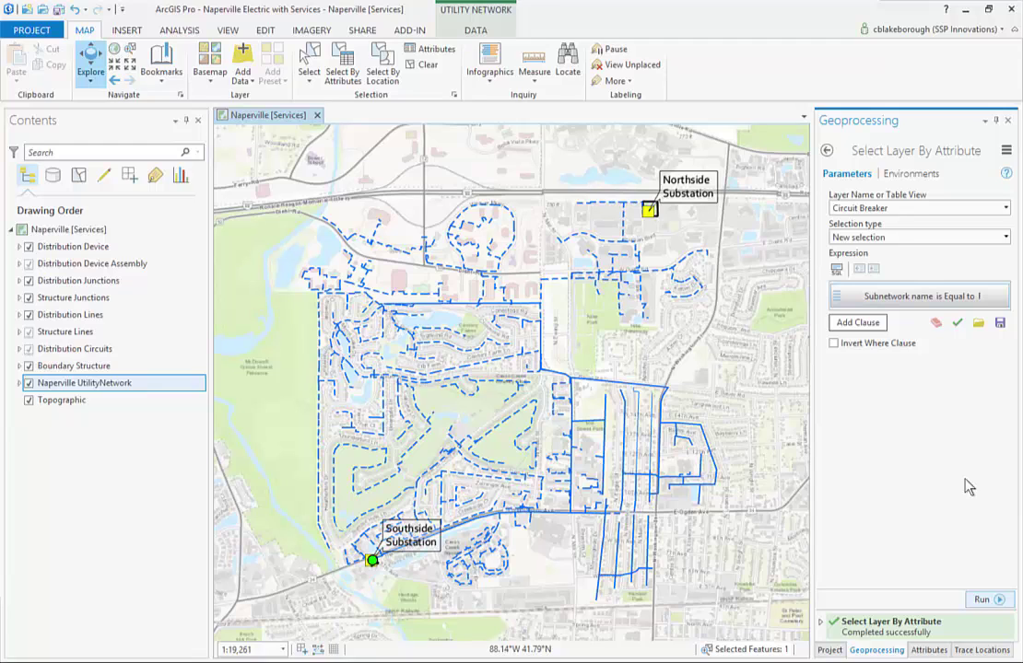
# - Zoom to the selected Southside Substation breaker and show the Trace Locations pane
pyautogui.click(776, 651)
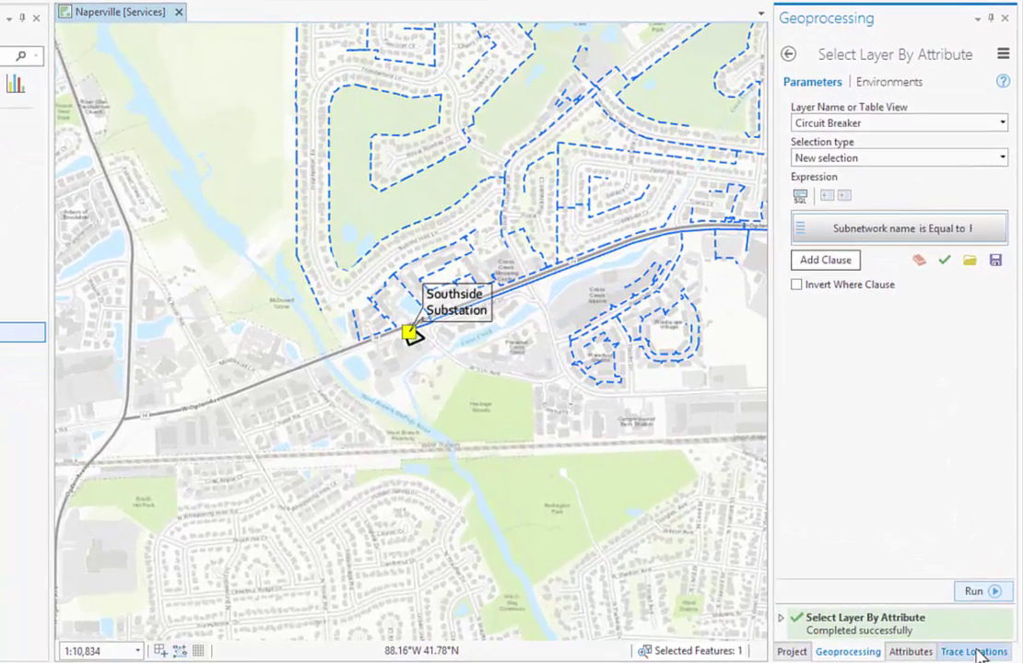
pyautogui.click(978, 653)
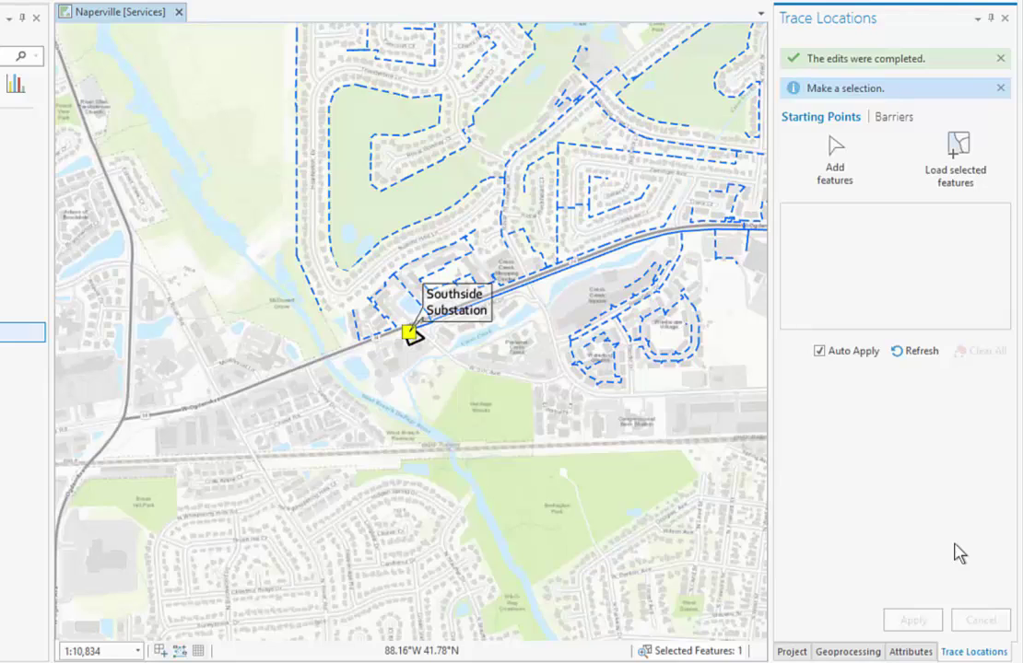
# - Add the selected breaker as a trace starting point on its Load terminal, then show the Project catalog
pyautogui.click(967, 166)
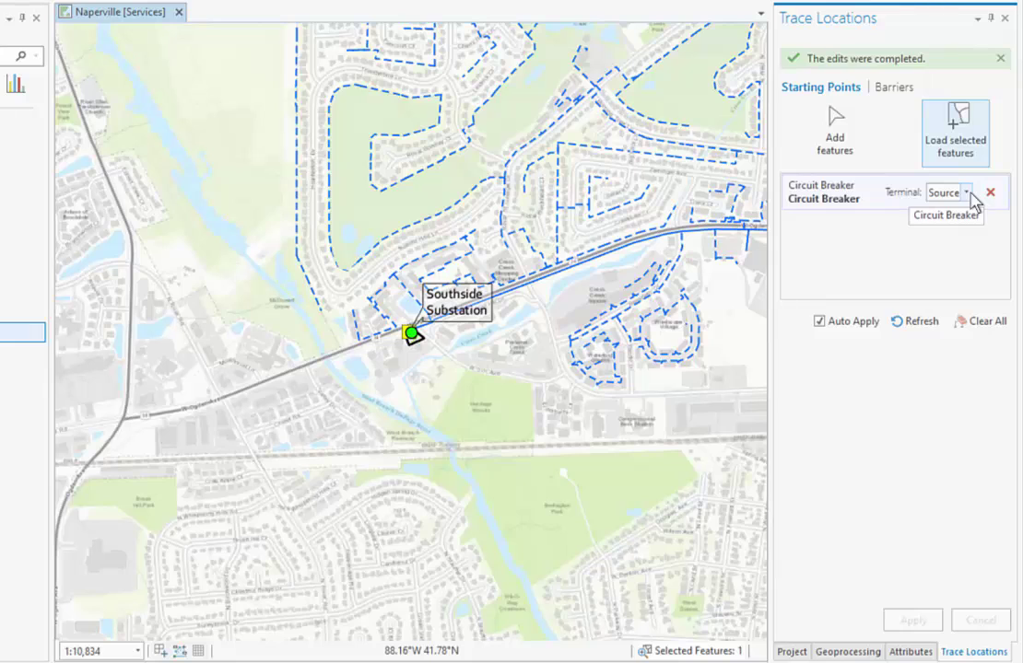
pyautogui.click(971, 194)
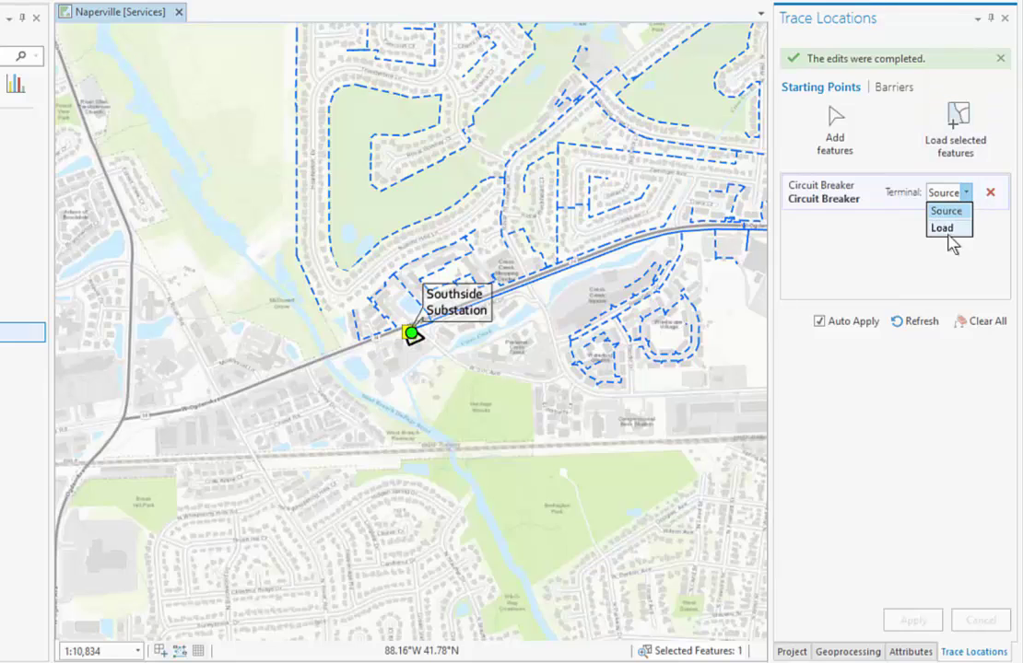
pyautogui.click(942, 227)
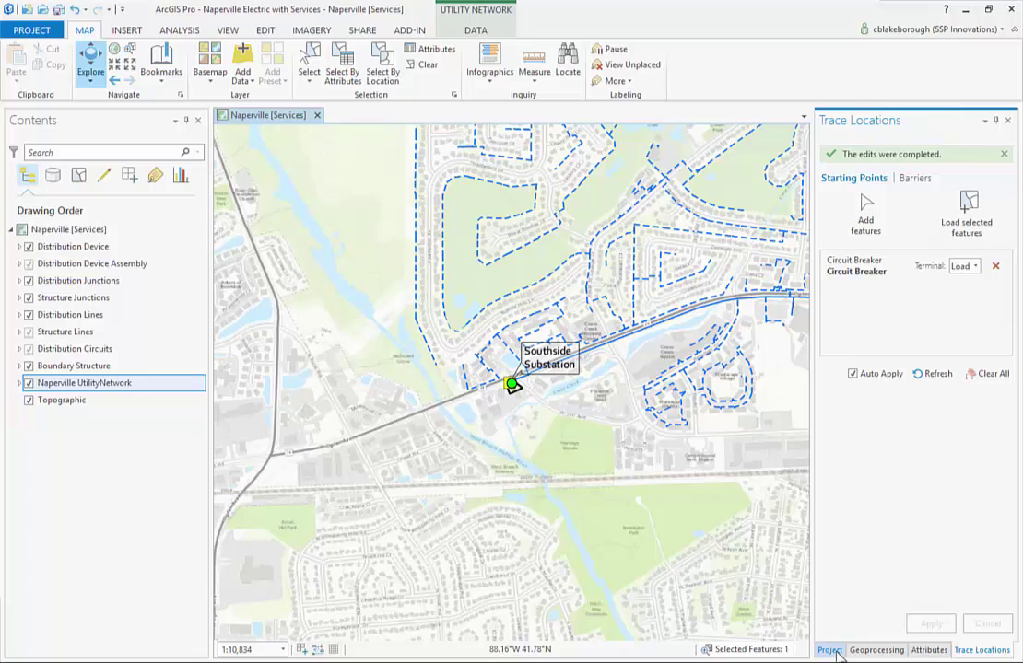
pyautogui.click(830, 650)
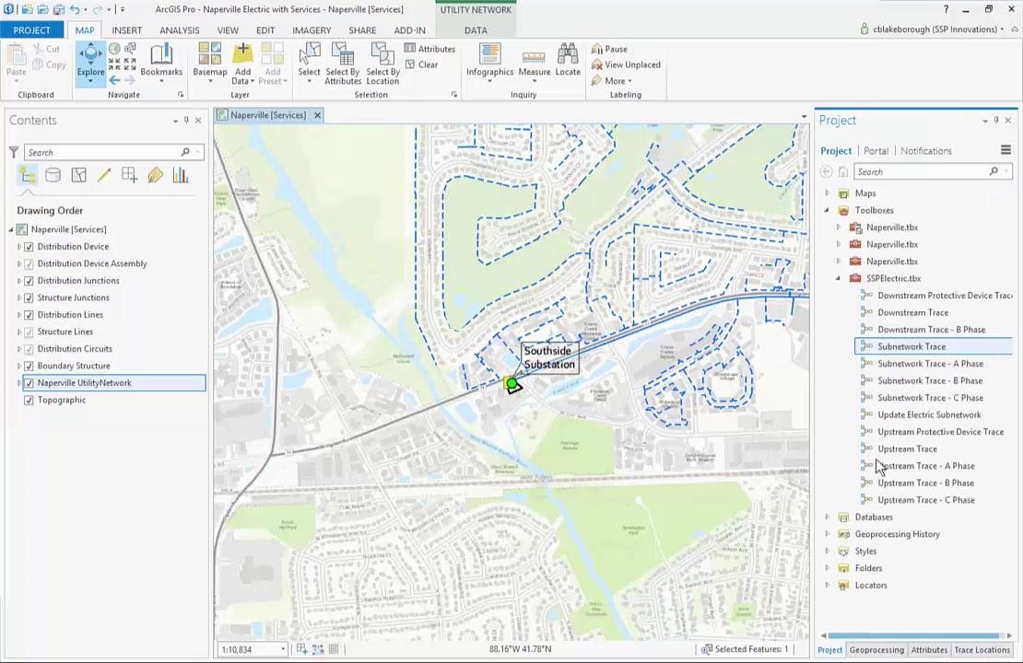
# - Run Subnetwork Trace from the breaker, selecting the 8848 connected downstream features
pyautogui.doubleClick(901, 348)
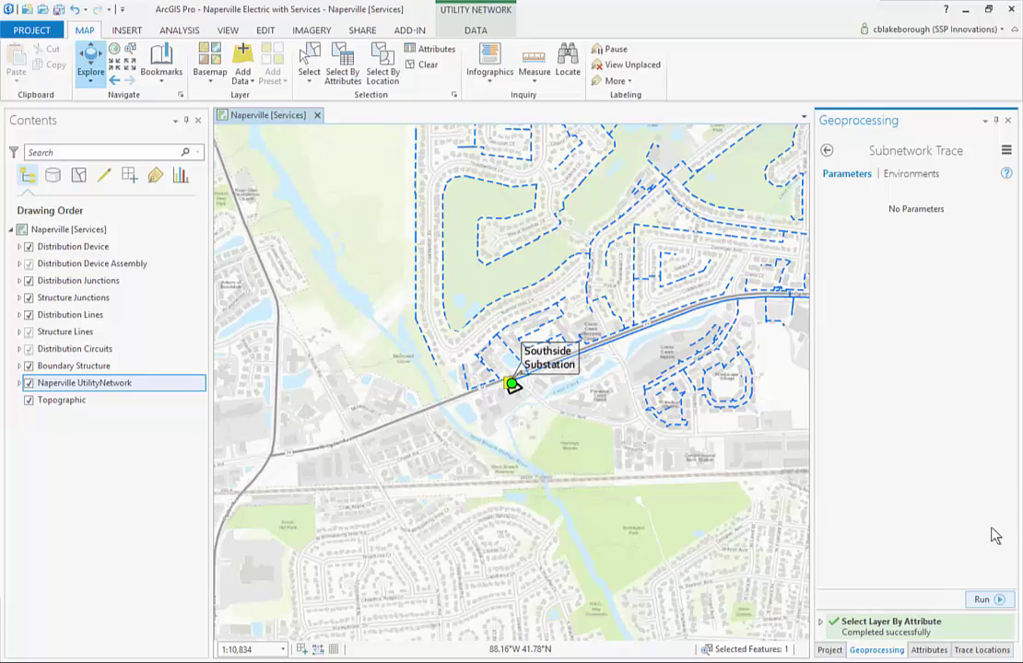
pyautogui.click(984, 600)
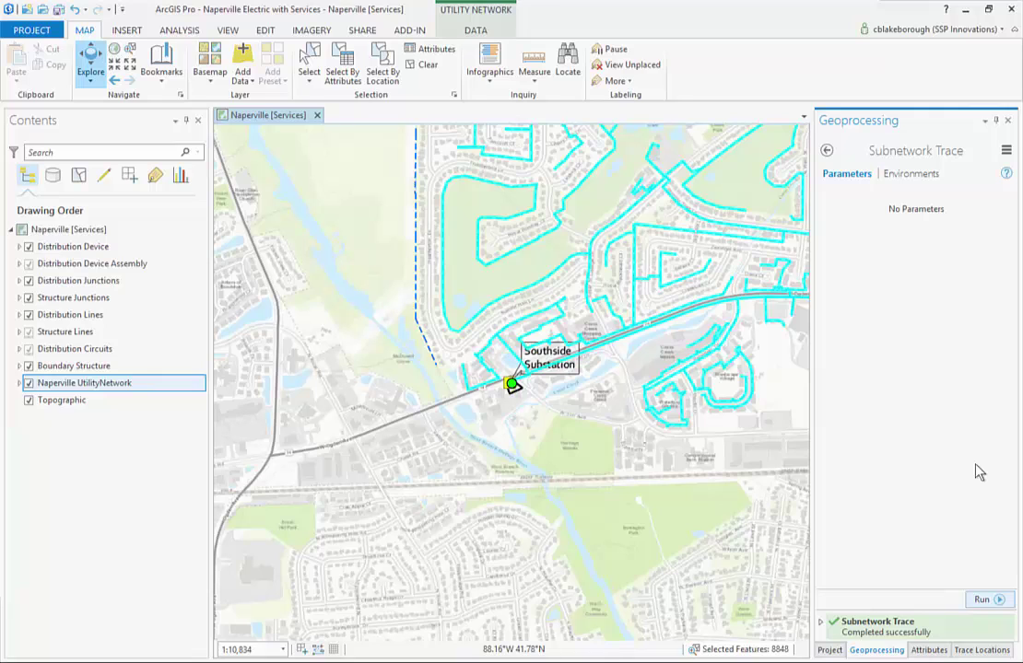
# - Zoom to the traced features and create a bar chart for the Service Point layer
pyautogui.click(762, 652)
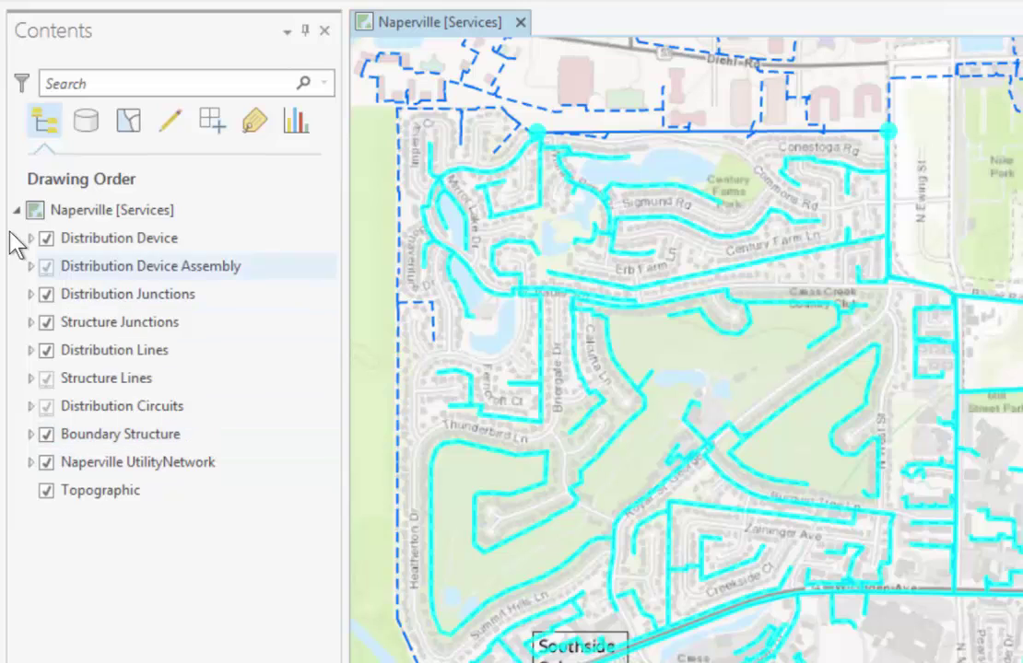
pyautogui.click(31, 238)
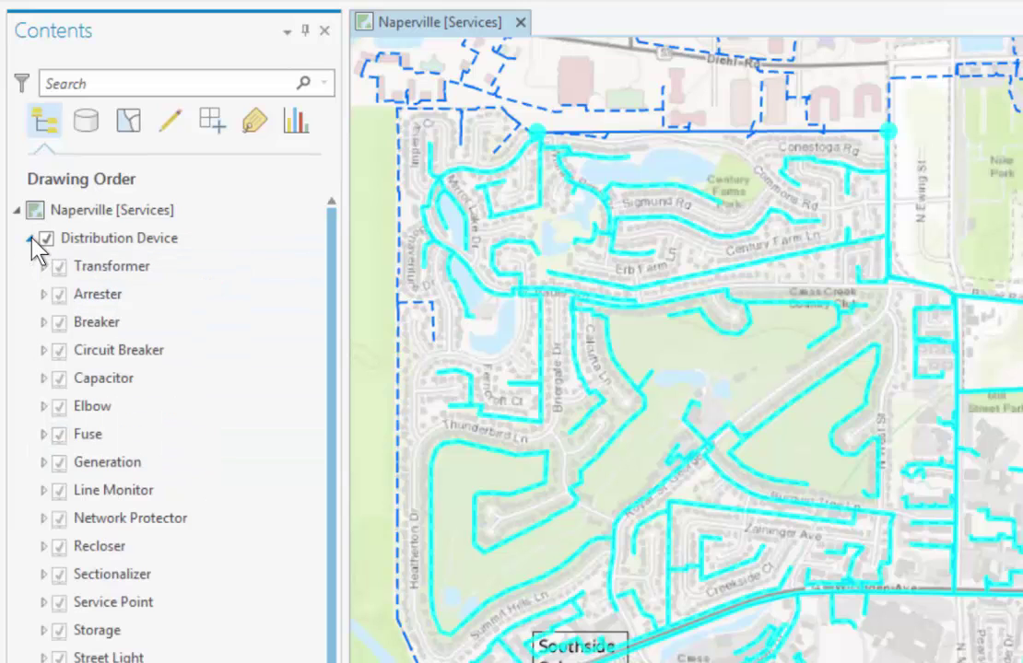
pyautogui.rightClick(177, 596)
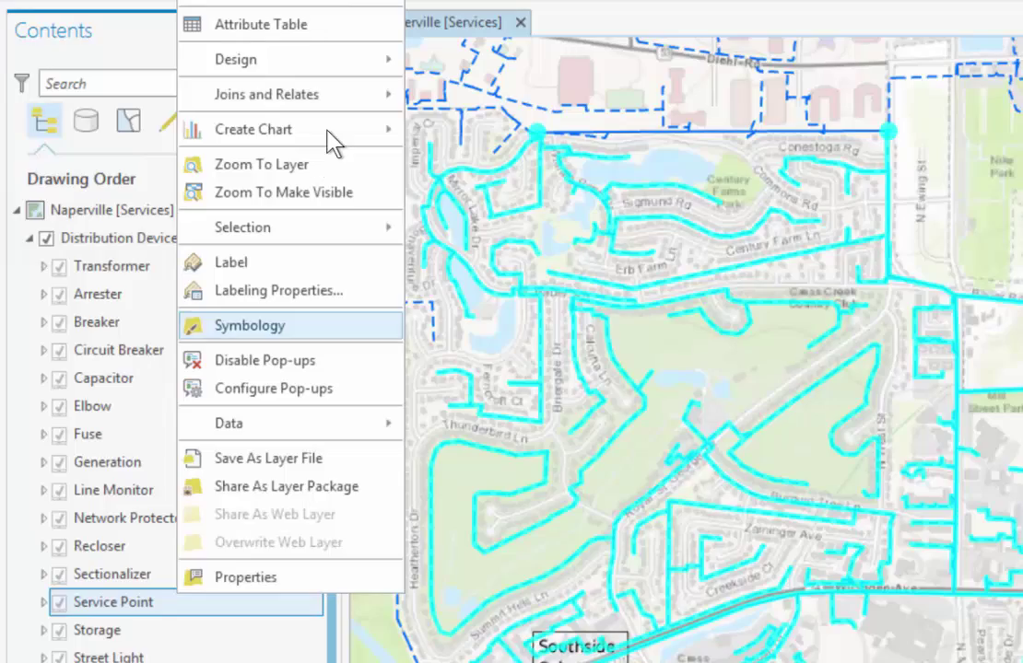
pyautogui.moveTo(330, 142)
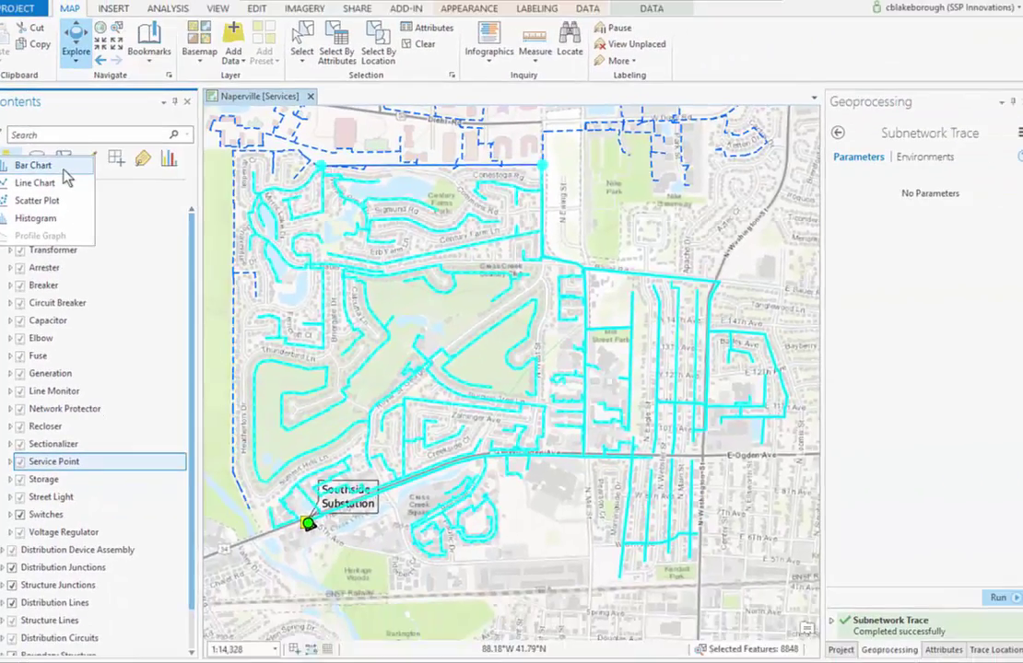
pyautogui.click(64, 168)
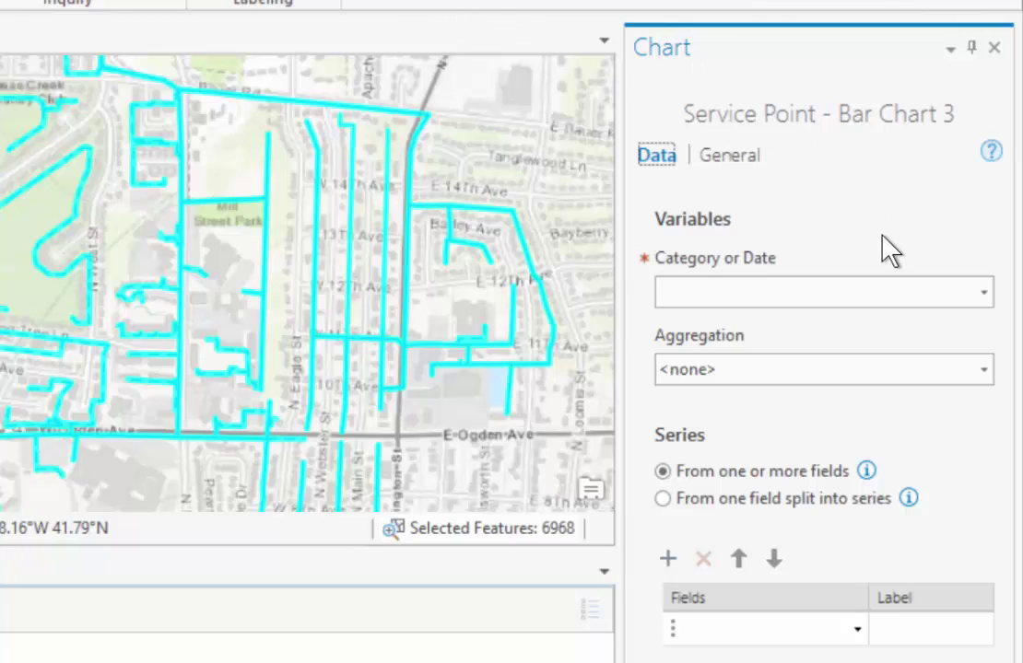
# - Set the chart category to Phases normal with COUNT aggregation, showing ABCN, AN, BN and CN
pyautogui.click(985, 293)
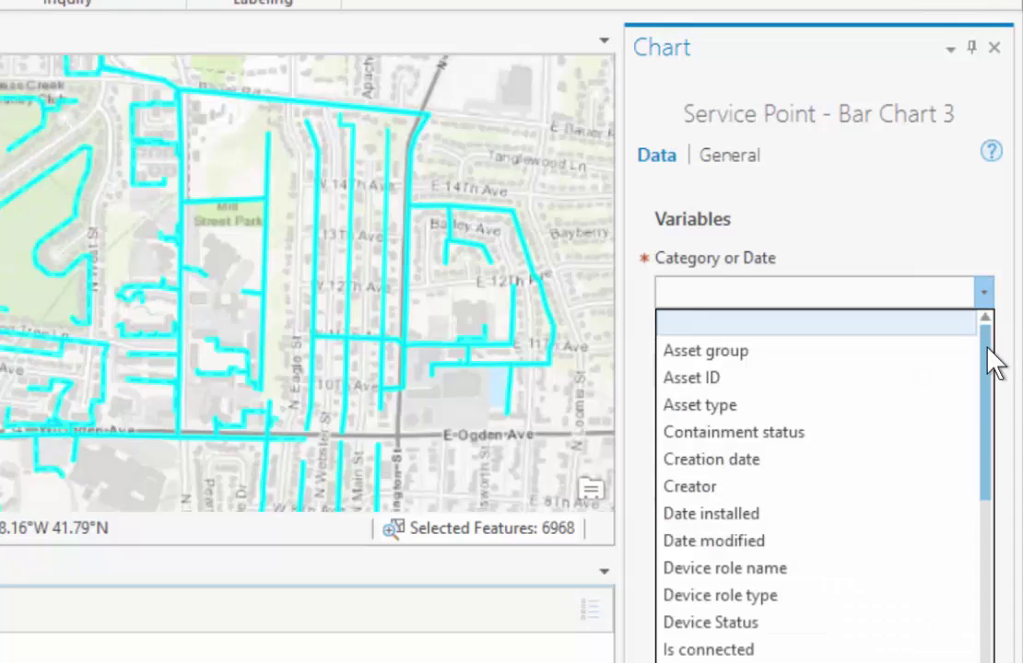
pyautogui.scroll(-1, 993, 434)
pyautogui.scroll(-1, 993, 442)
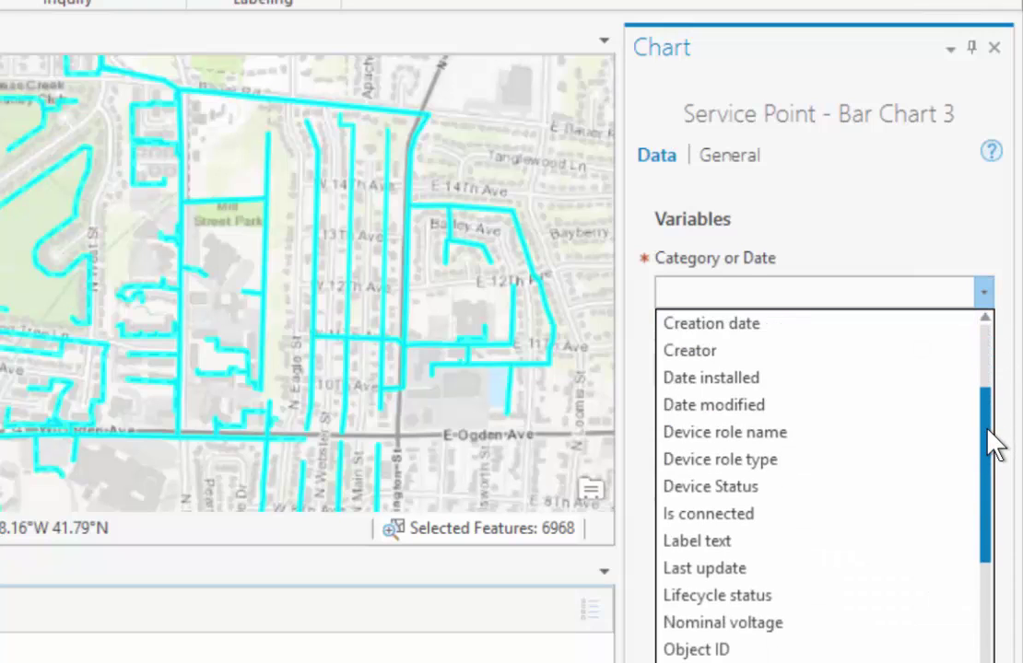
pyautogui.scroll(-2, 995, 514)
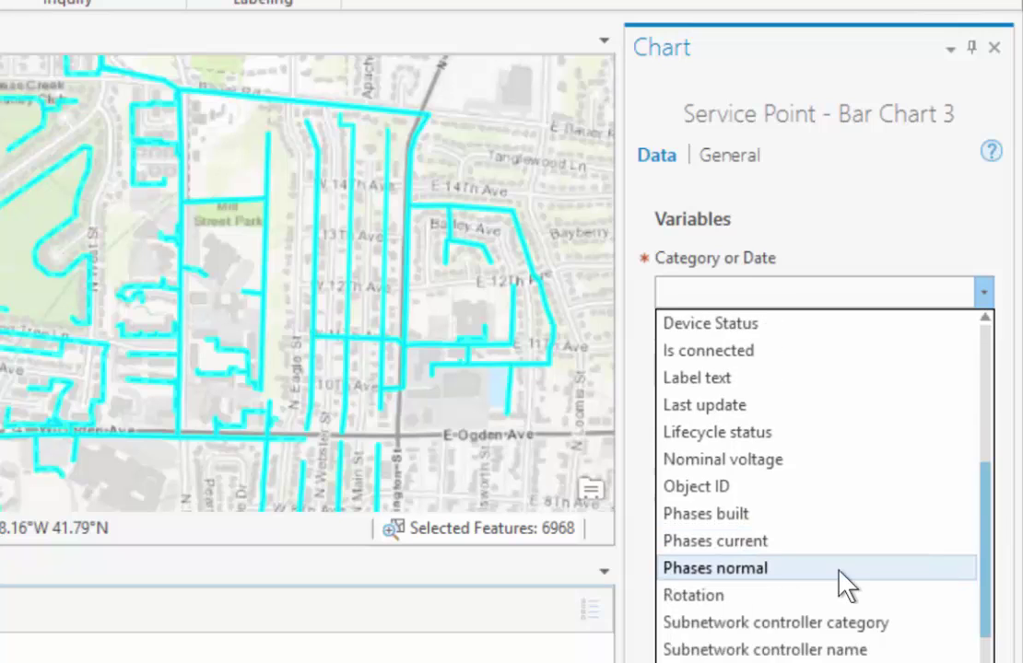
pyautogui.click(841, 571)
pyautogui.click(984, 371)
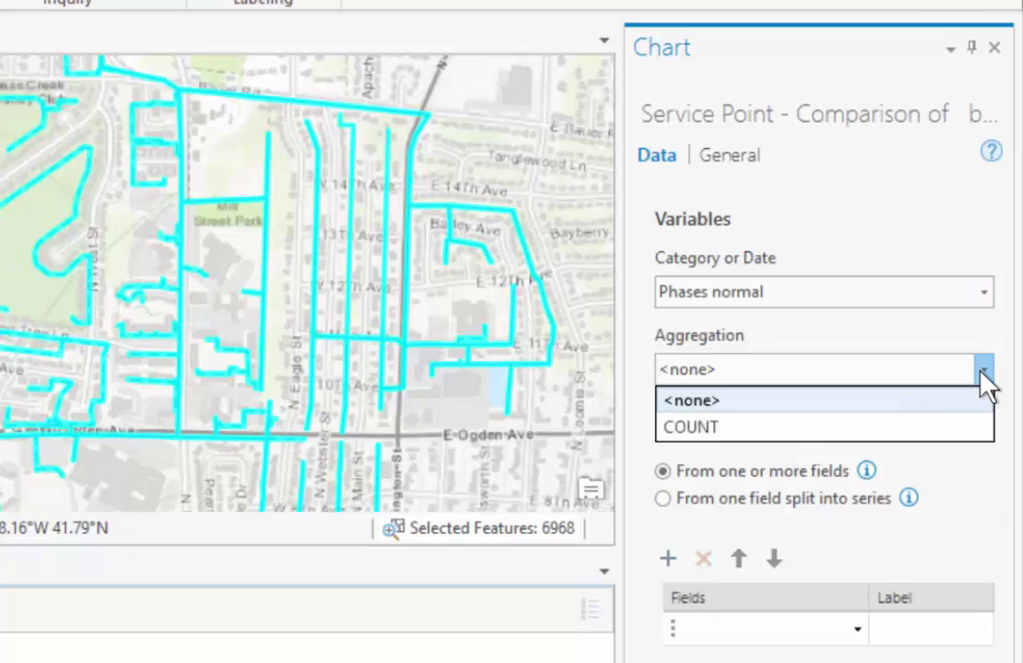
pyautogui.click(918, 428)
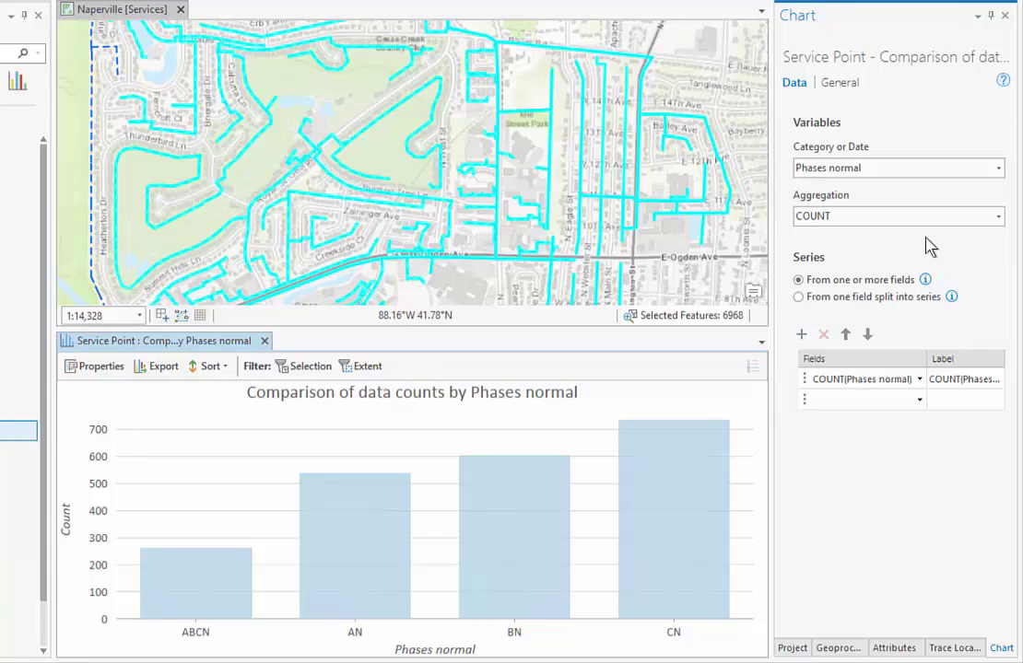
# - Change the chart title to 'Load Summary Report' and return to the Data settings
pyautogui.click(845, 83)
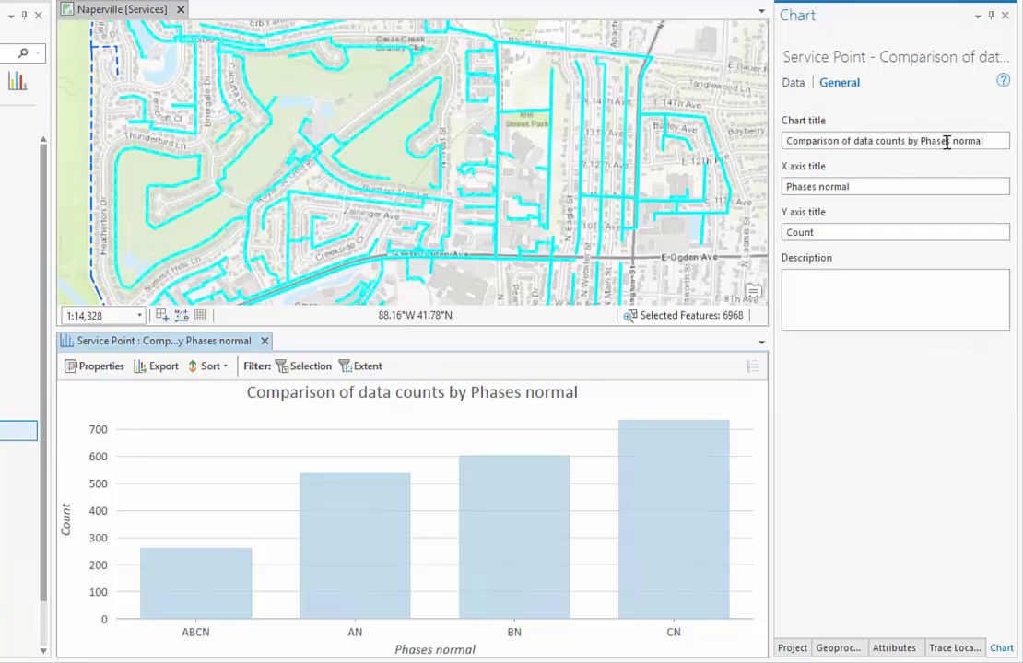
pyautogui.tripleClick(946, 142)
pyautogui.write('Load Summary R')
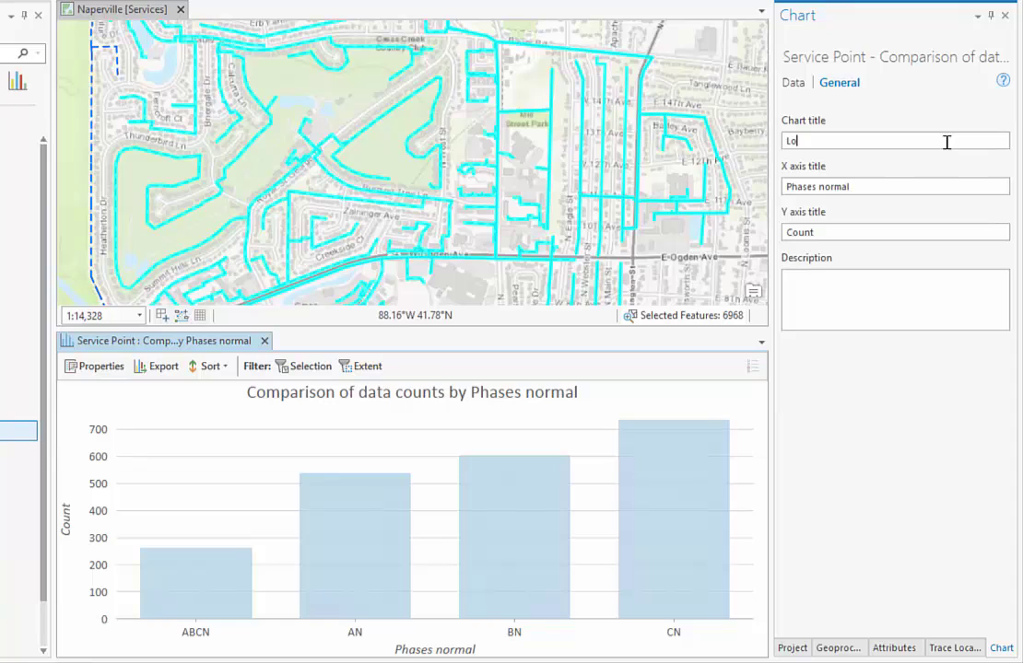
pyautogui.write('eport')
pyautogui.press('Return')
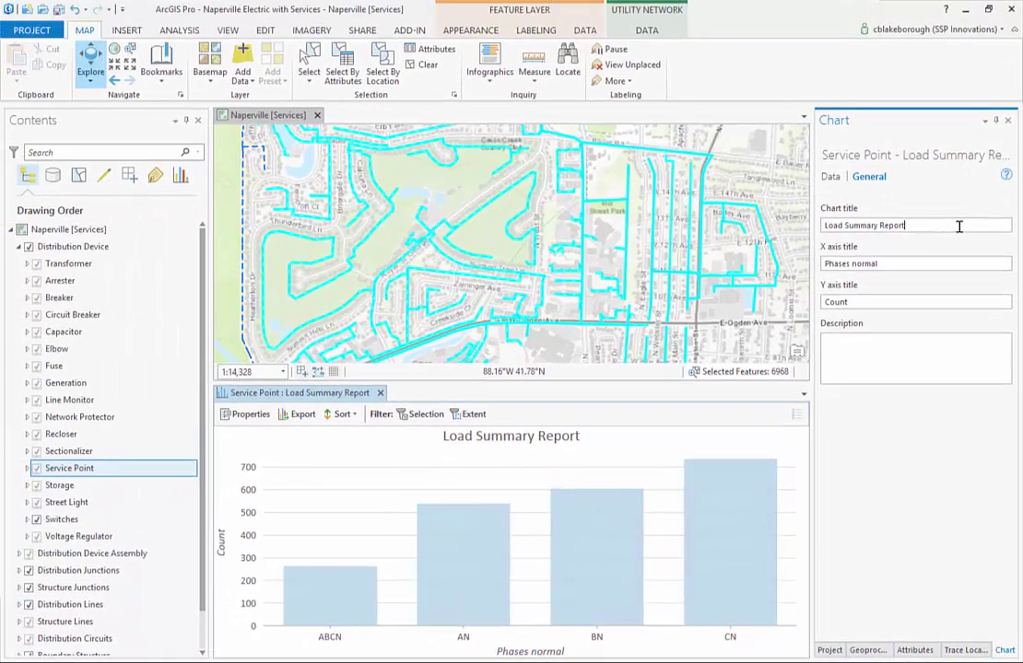
pyautogui.click(831, 176)
pyautogui.click(870, 177)
pyautogui.click(831, 177)
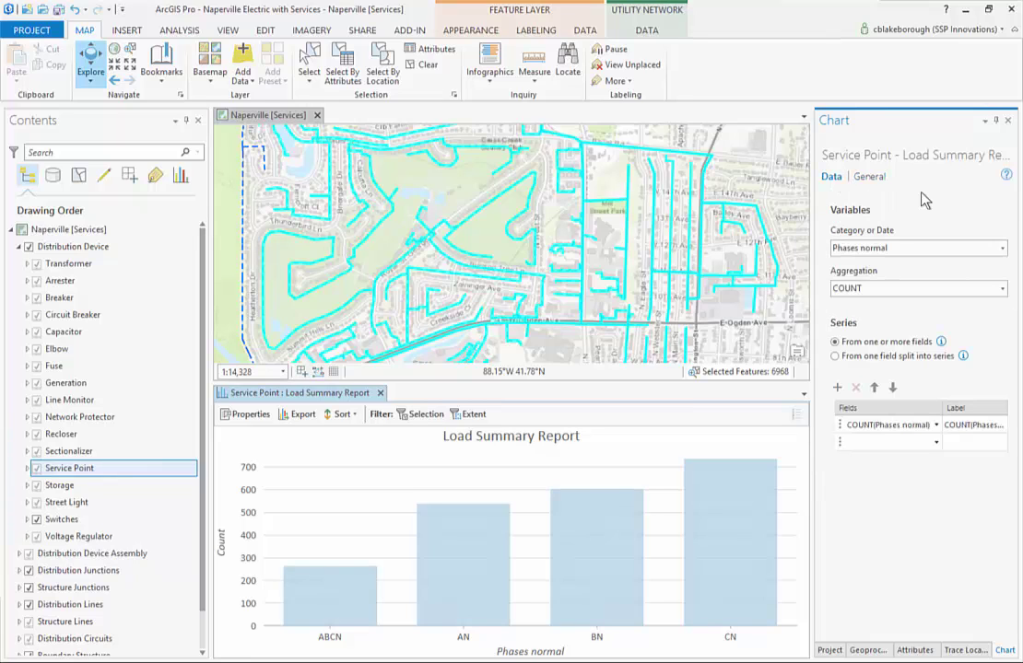